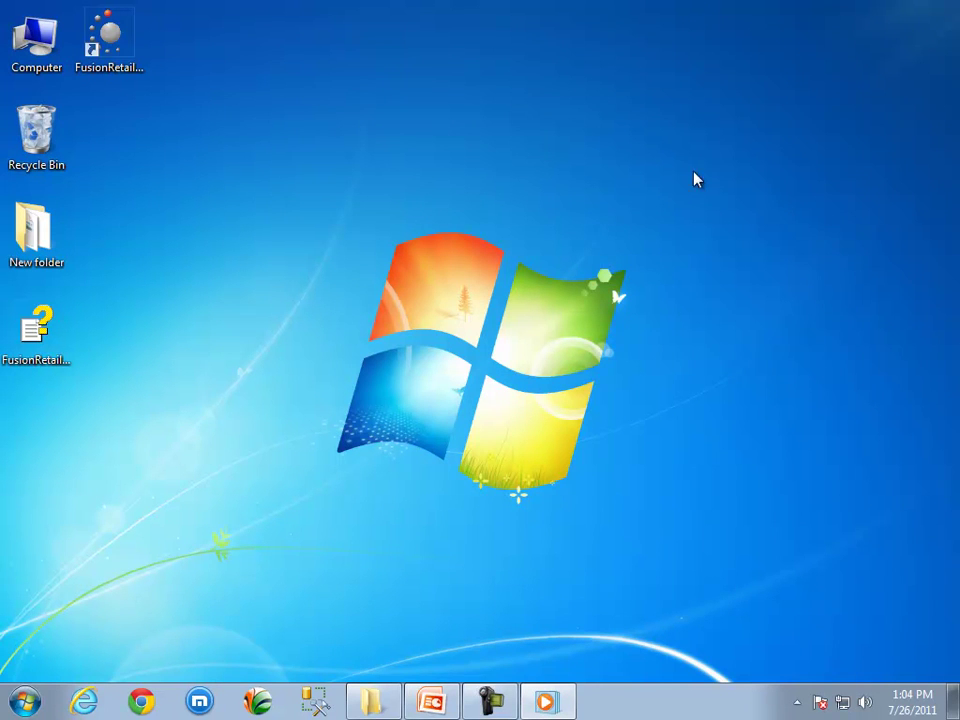
- Open the FusionRetail shortcut's file location through its Properties
right_click(129, 54)
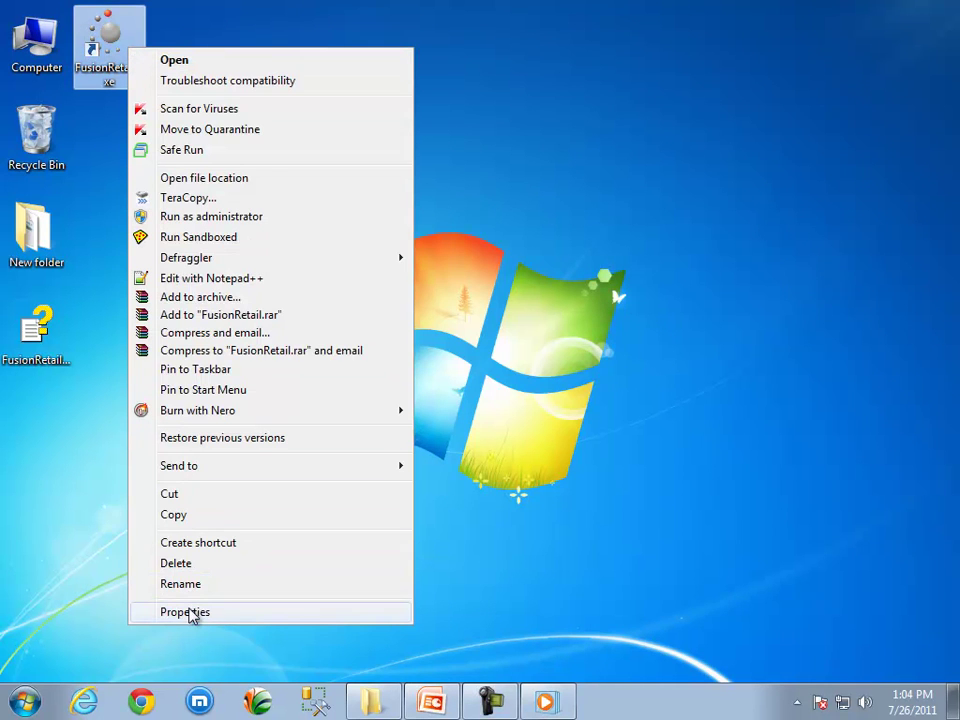
left_click(190, 613)
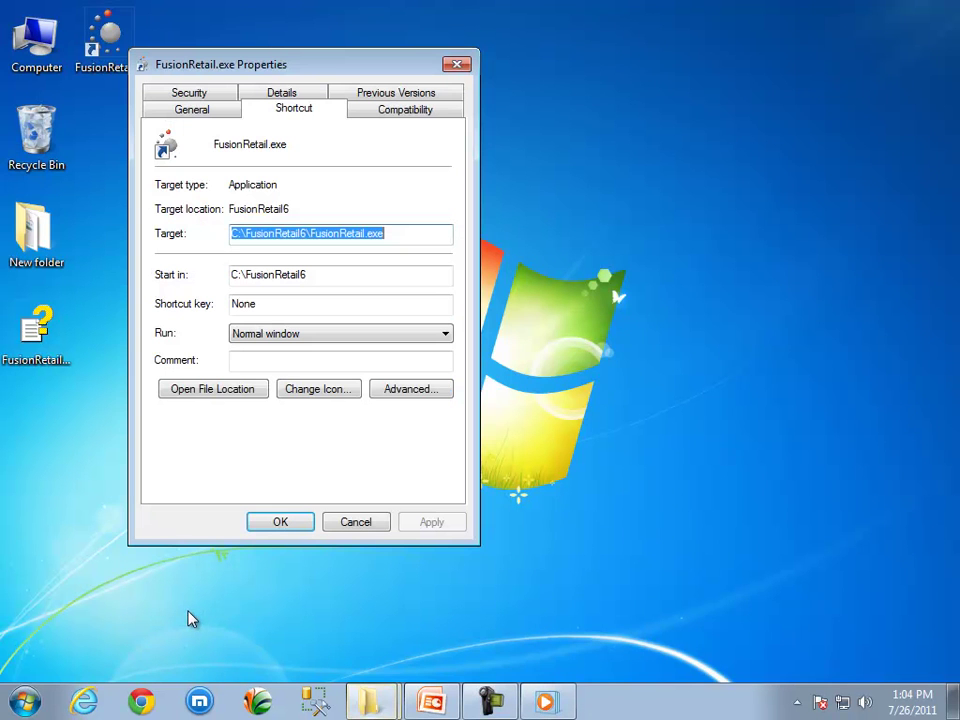
left_click(212, 389)
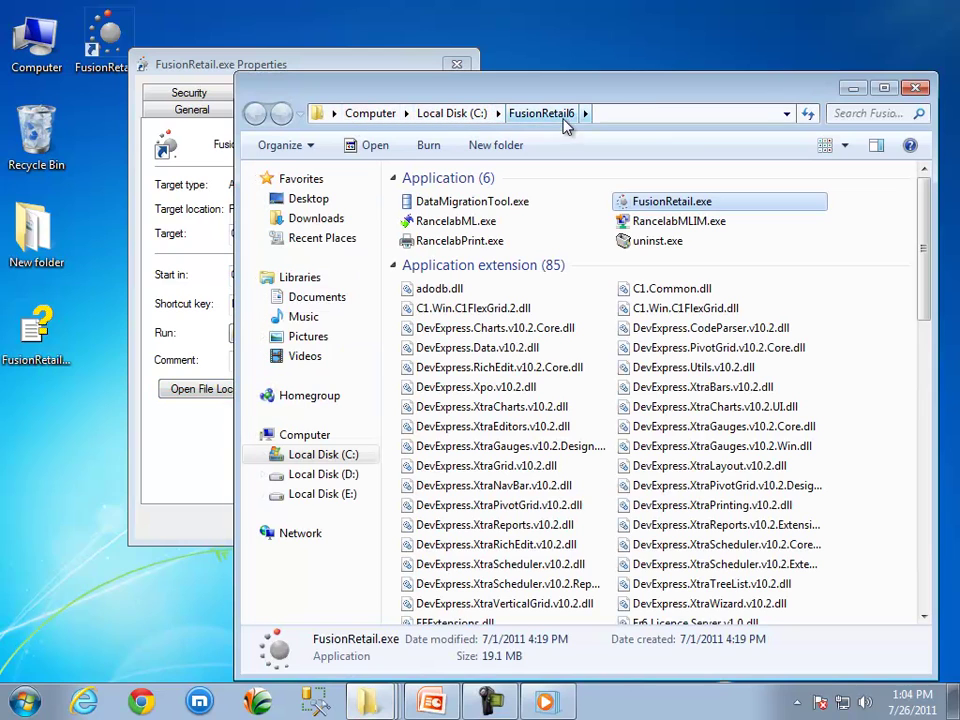
- Delete FusionRetail.exe.config from the FusionRetail6 folder, confirming the move to the Recycle Bin
left_click_drag(917, 208, 913, 514)
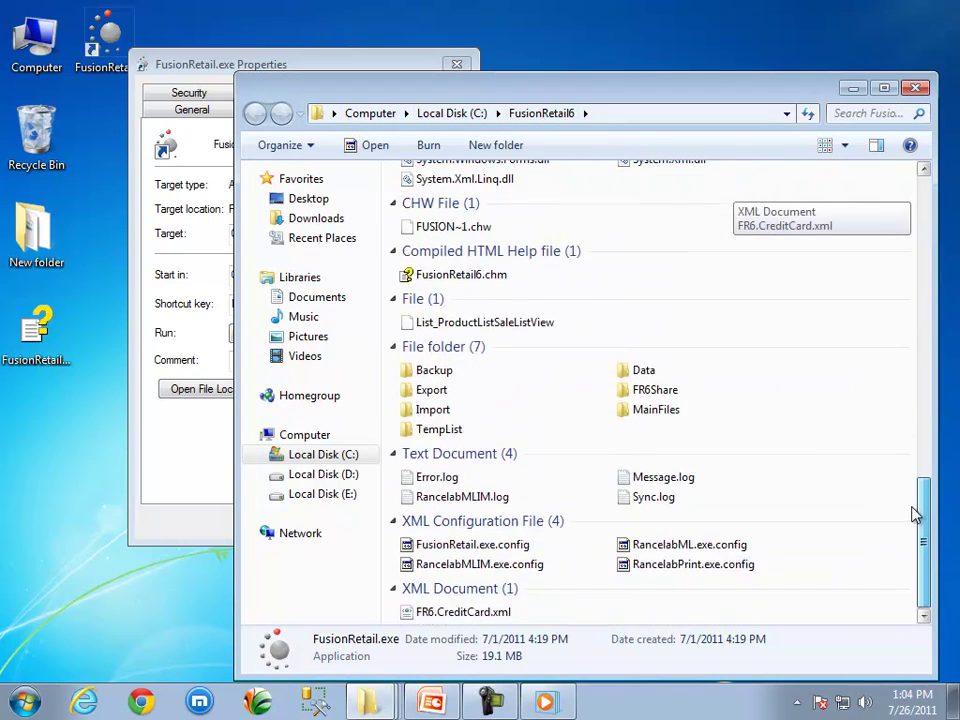
left_click(516, 544)
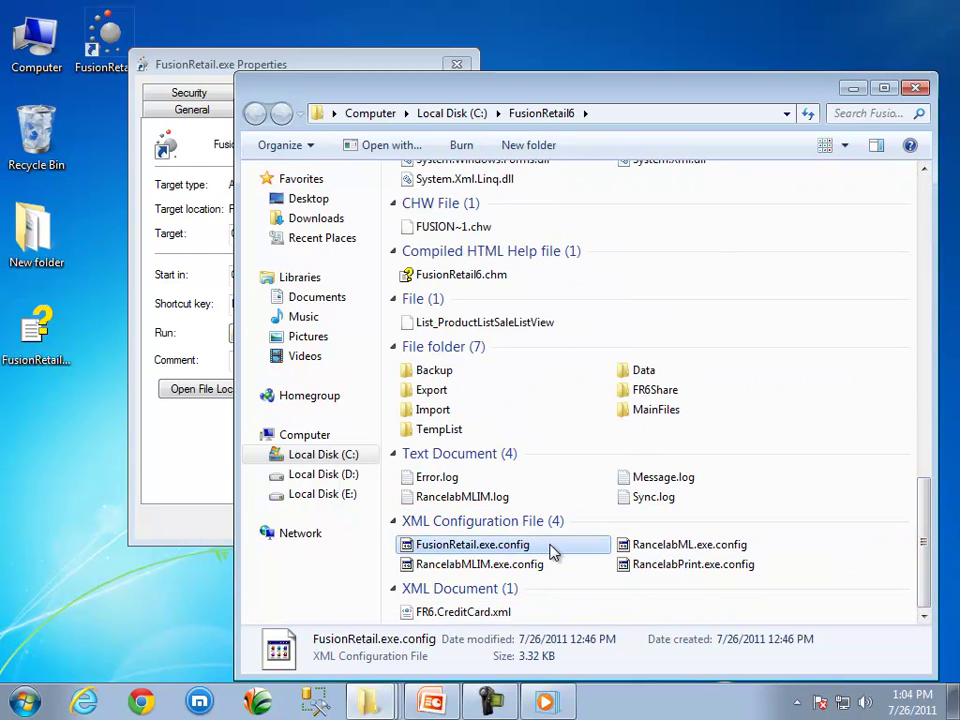
right_click(553, 553)
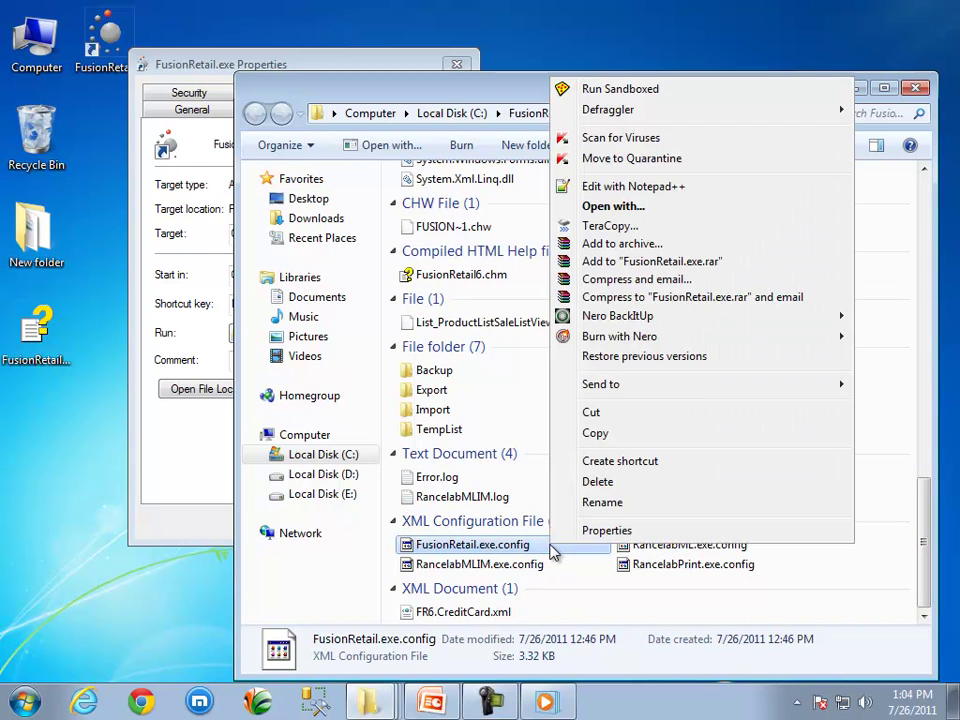
left_click(615, 490)
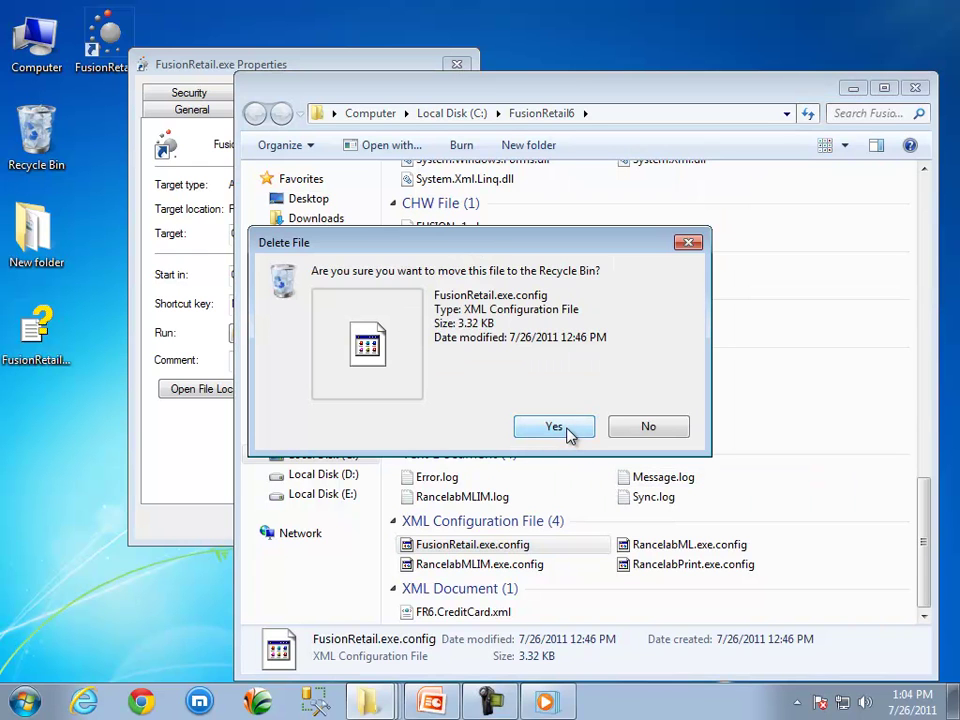
left_click(556, 427)
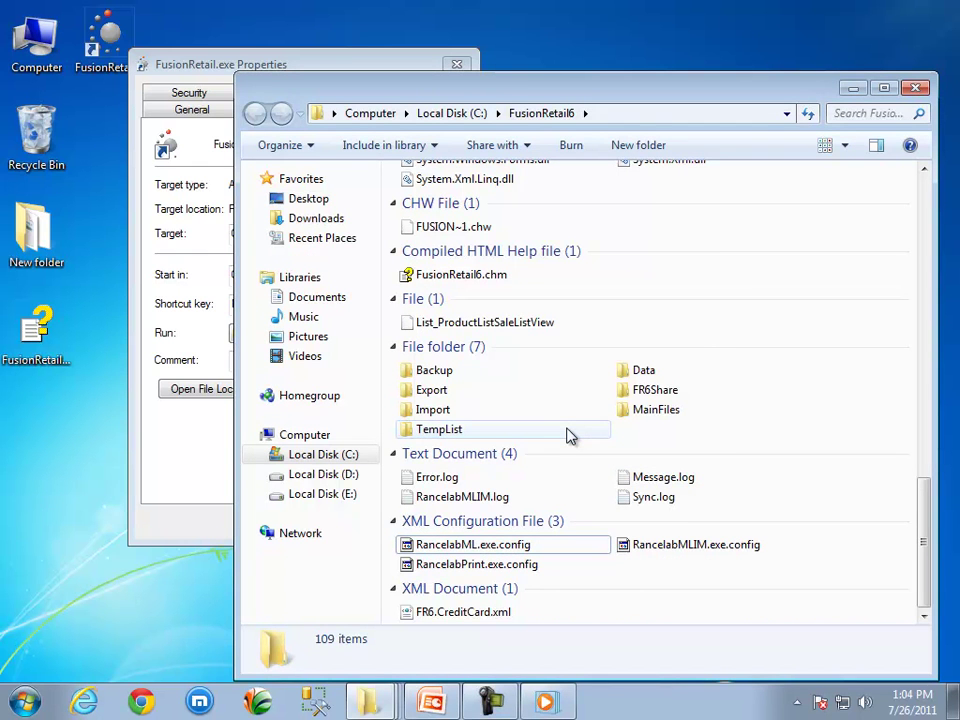
- Close the folder and Properties windows, then launch FusionRetail from its desktop shortcut
left_click(915, 88)
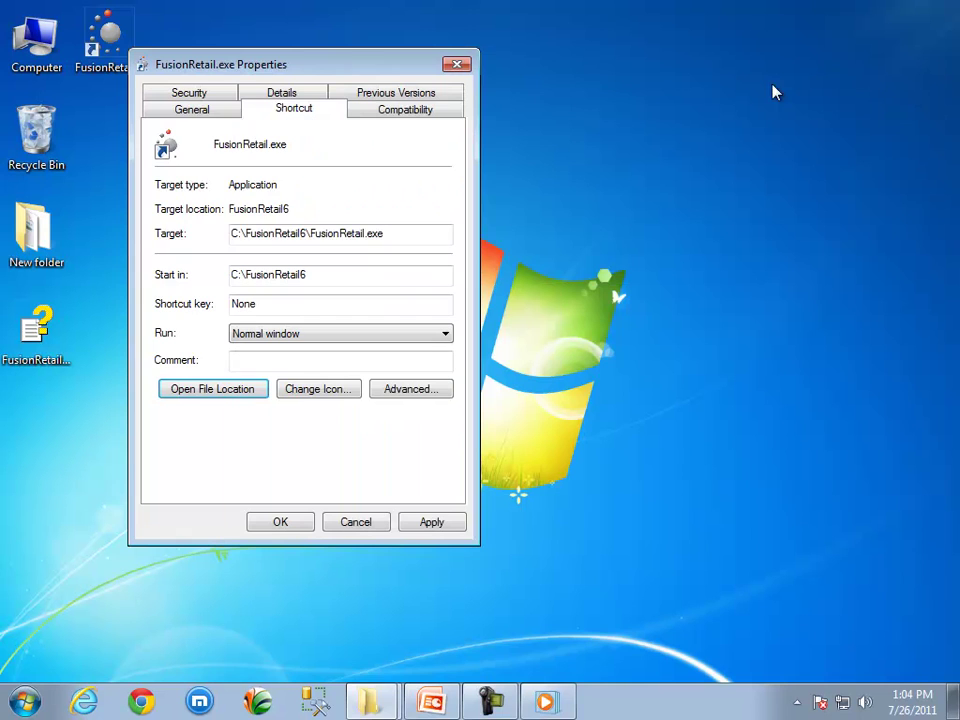
left_click(455, 66)
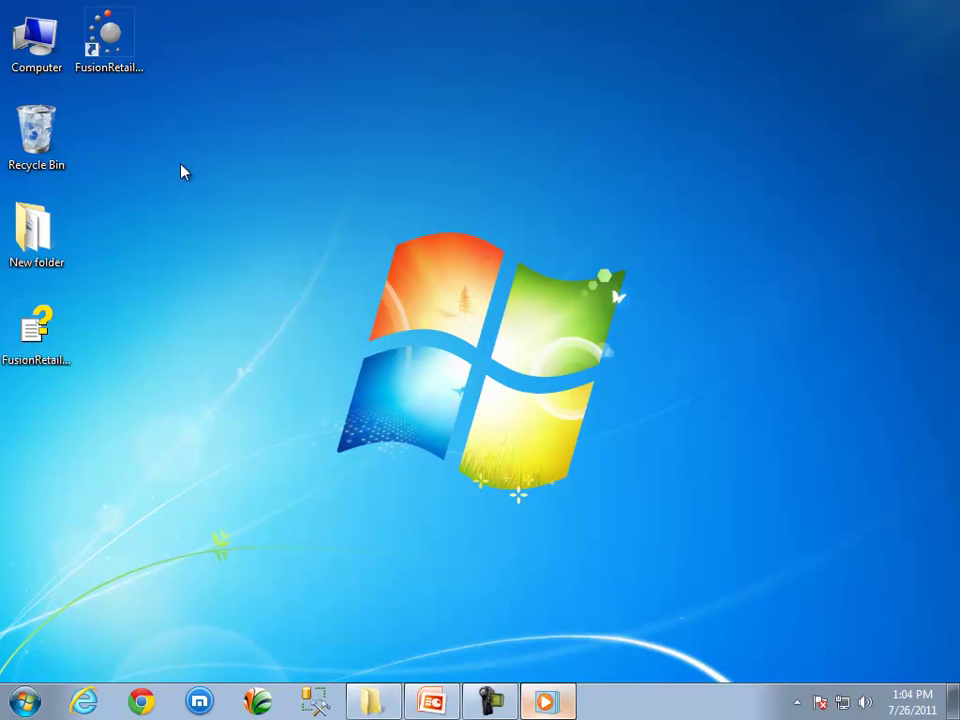
left_click(123, 55)
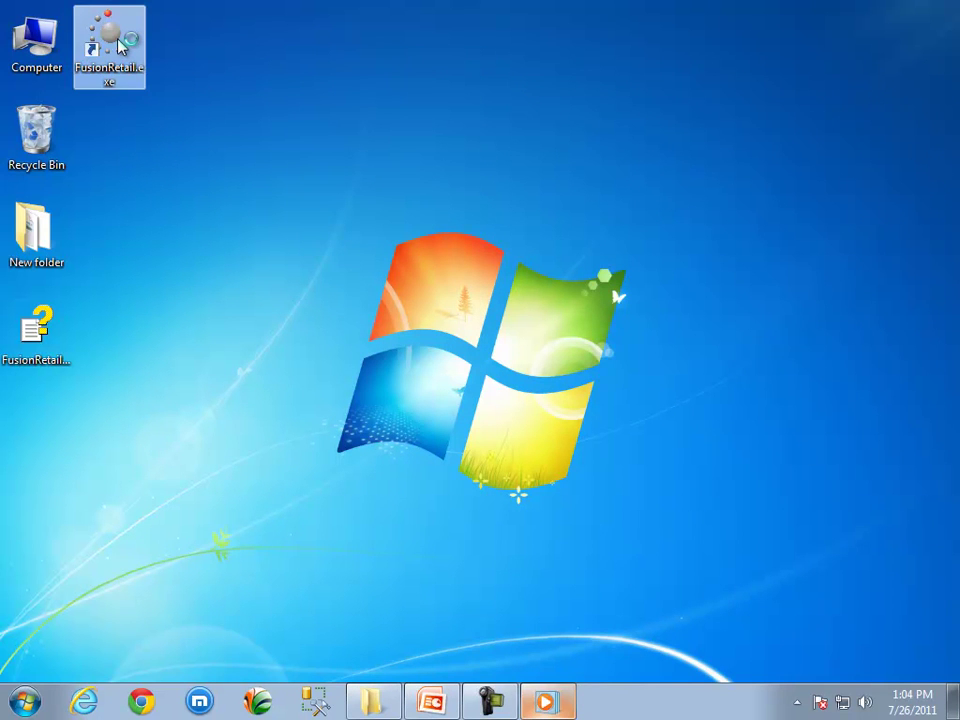
key("Return")
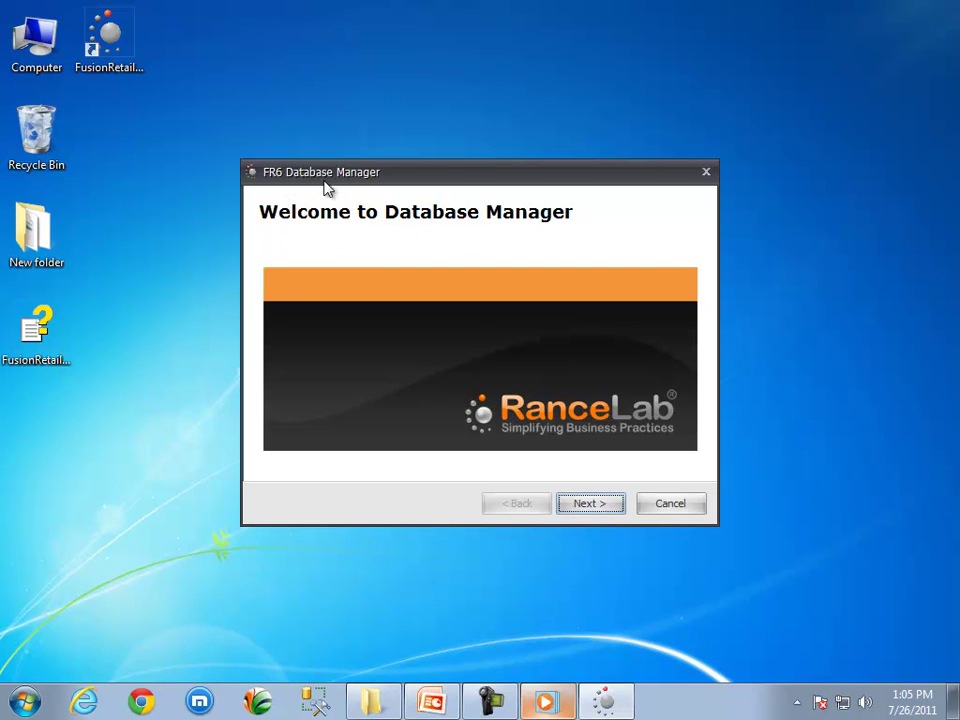
- Move past the welcome page and keep SUPPORT4\RANCELABSSE as the database server
left_click(588, 507)
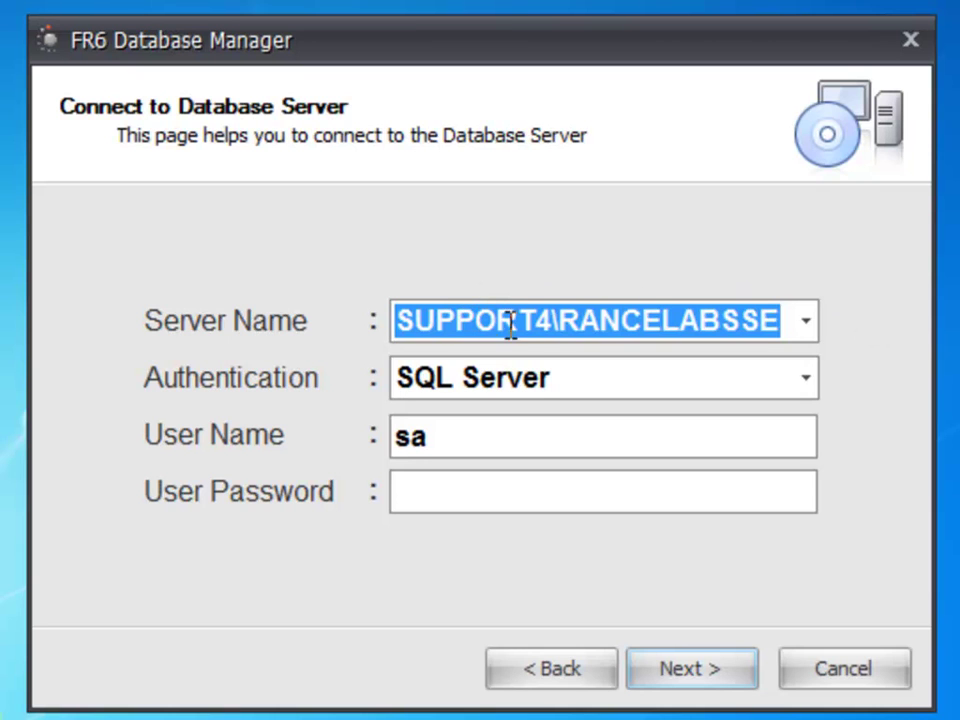
left_click(558, 318)
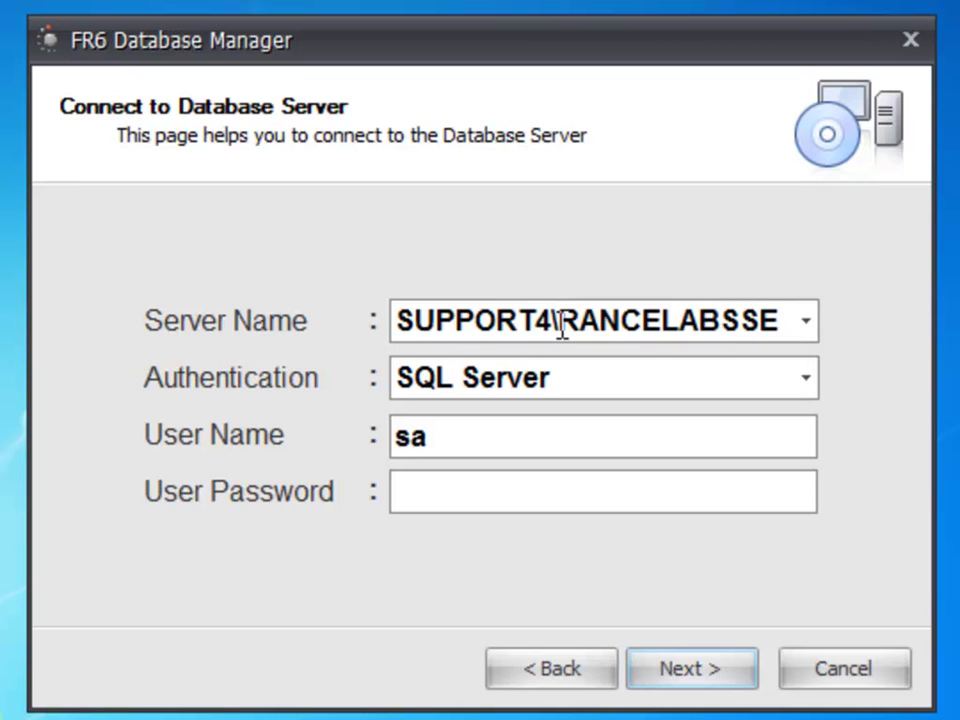
left_click_drag(563, 328, 810, 328)
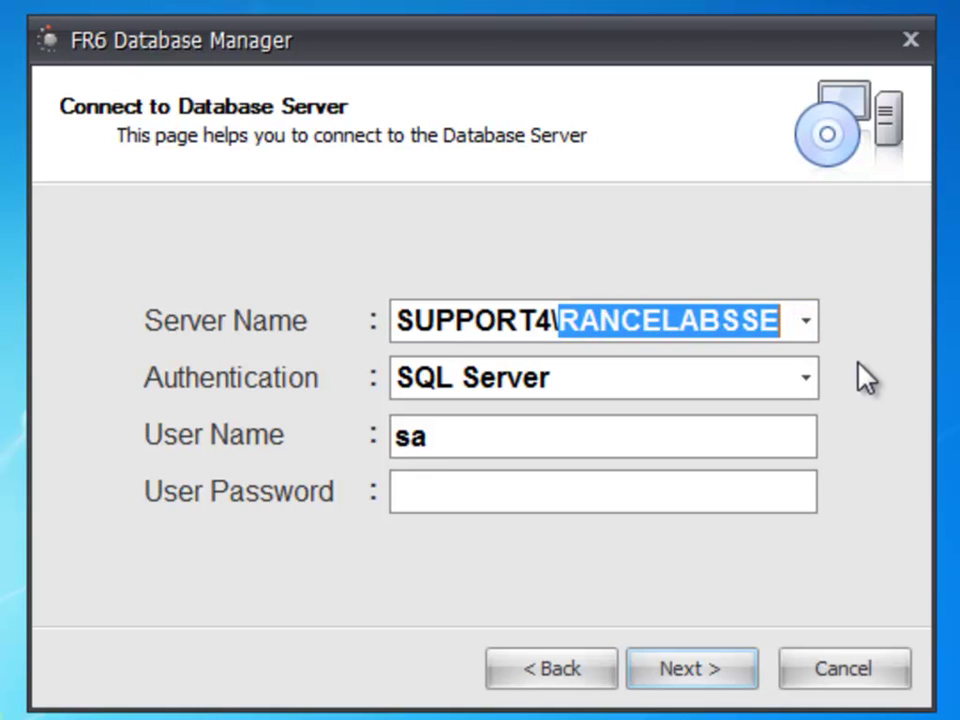
left_click_drag(562, 322, 394, 304)
left_click_drag(560, 326, 780, 322)
left_click(806, 323)
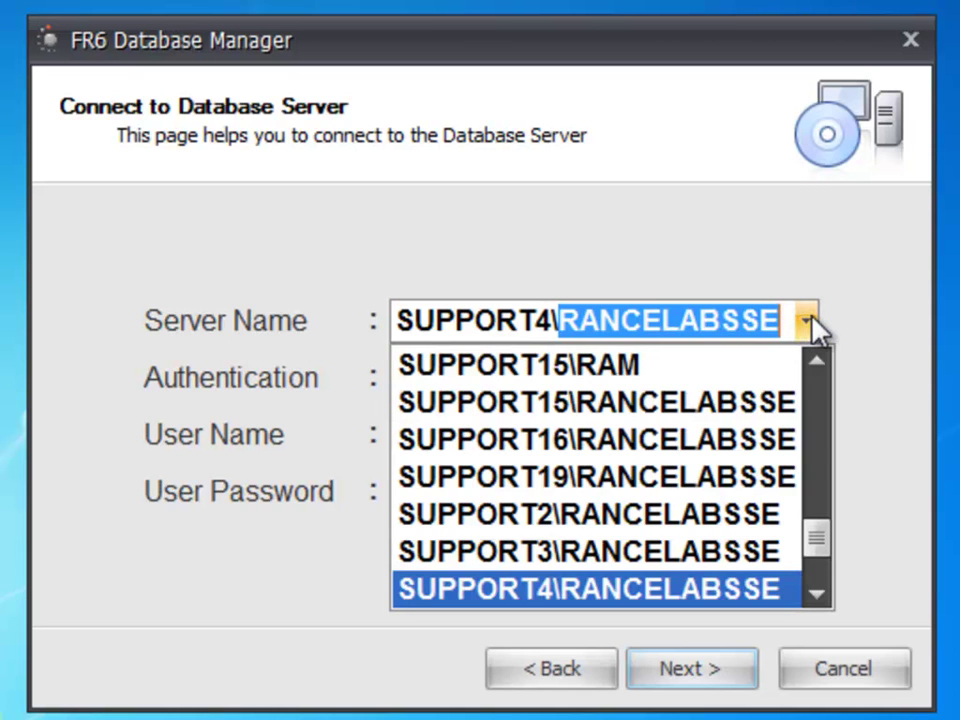
left_click(812, 326)
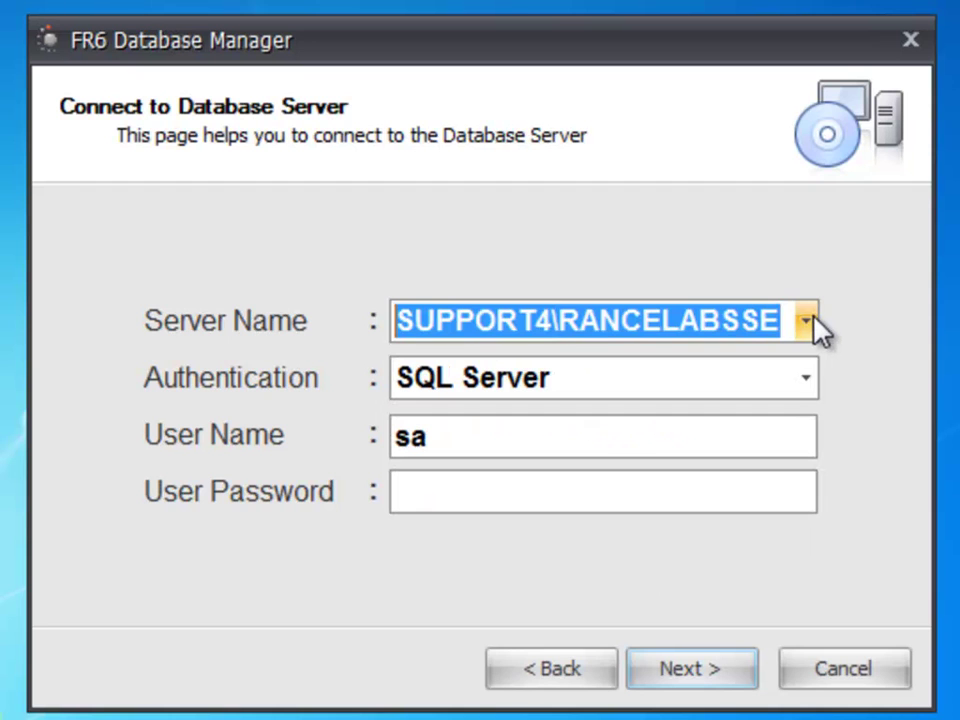
left_click(548, 322)
left_click_drag(548, 322, 402, 303)
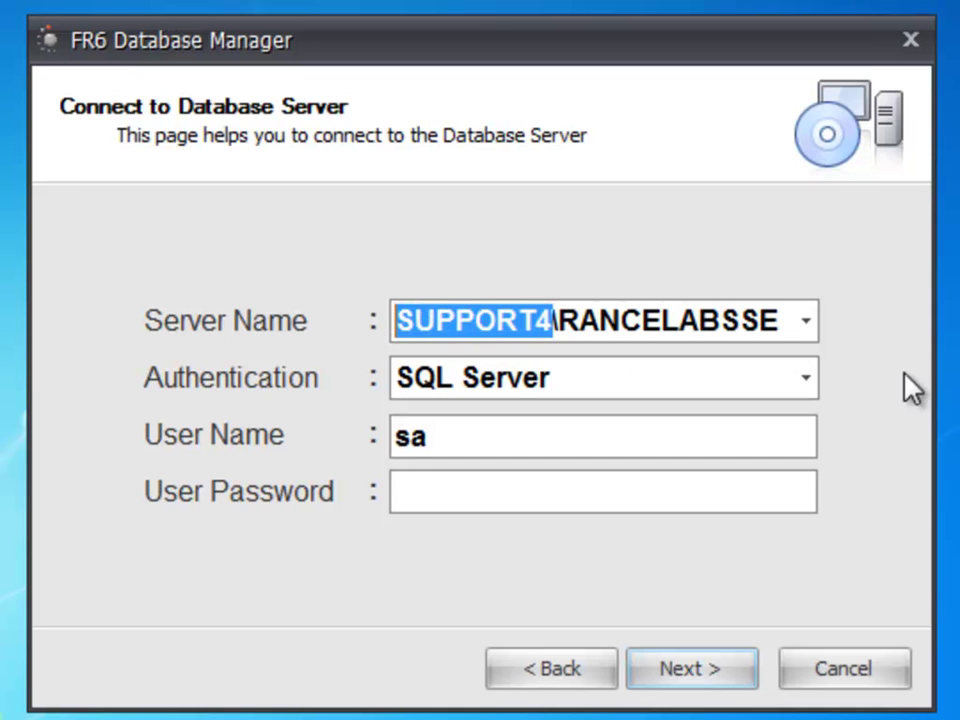
left_click(771, 322)
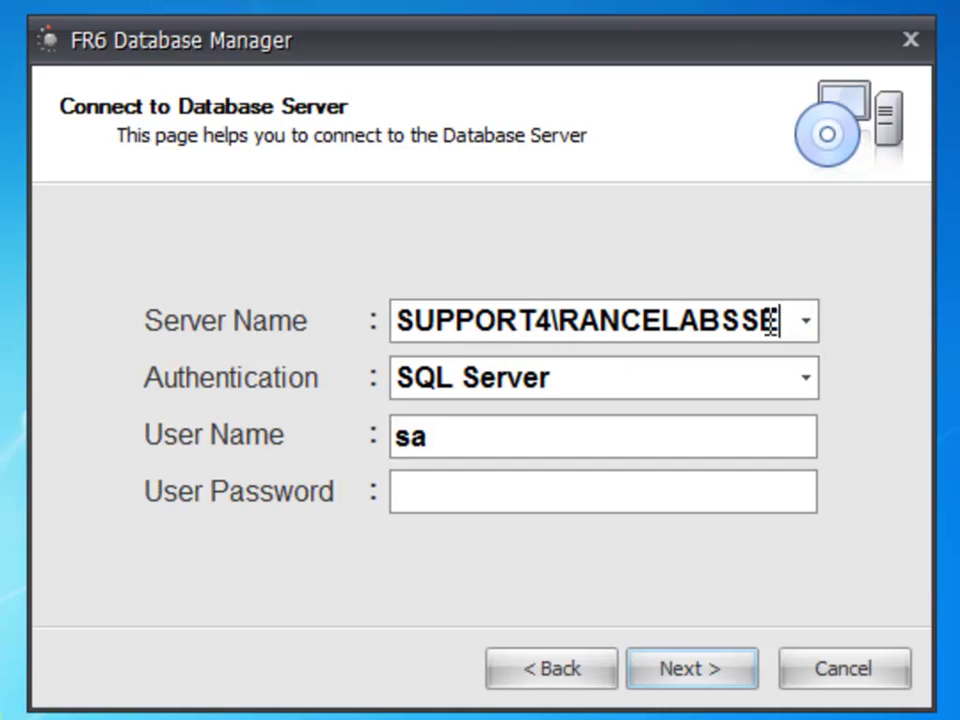
left_click_drag(771, 322, 377, 322)
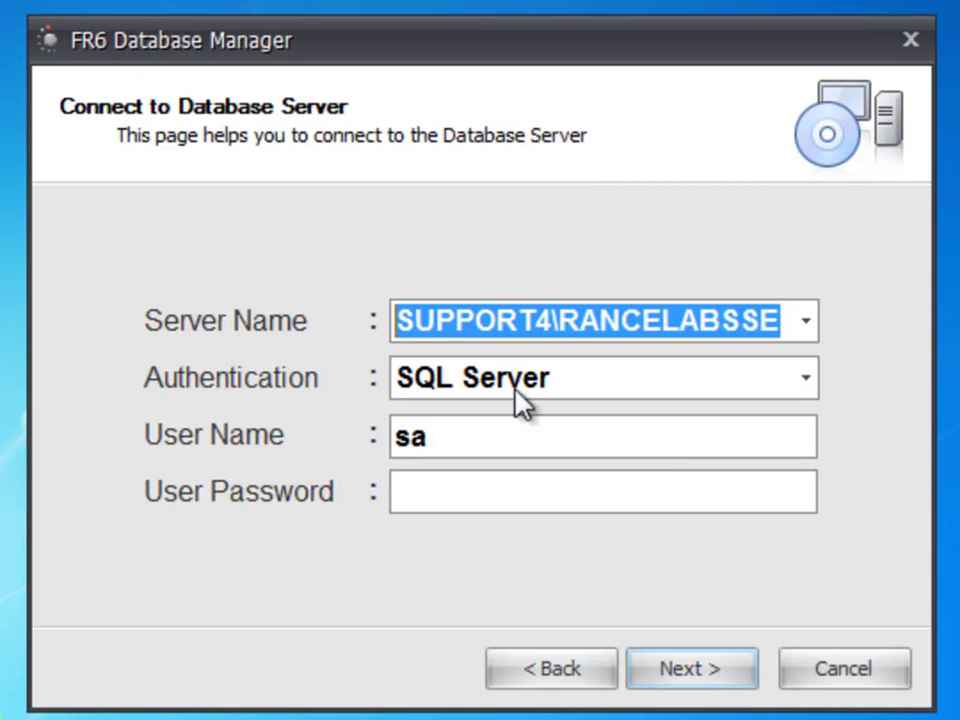
- Switch to SQL Server authentication with user sa and a blank password
left_click(808, 380)
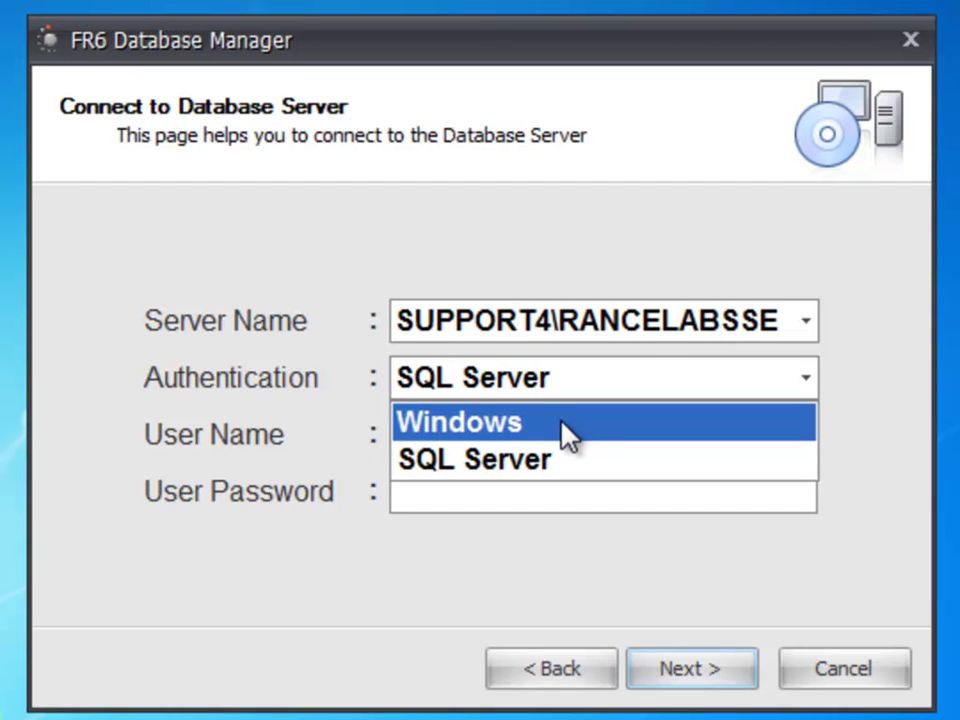
left_click(564, 460)
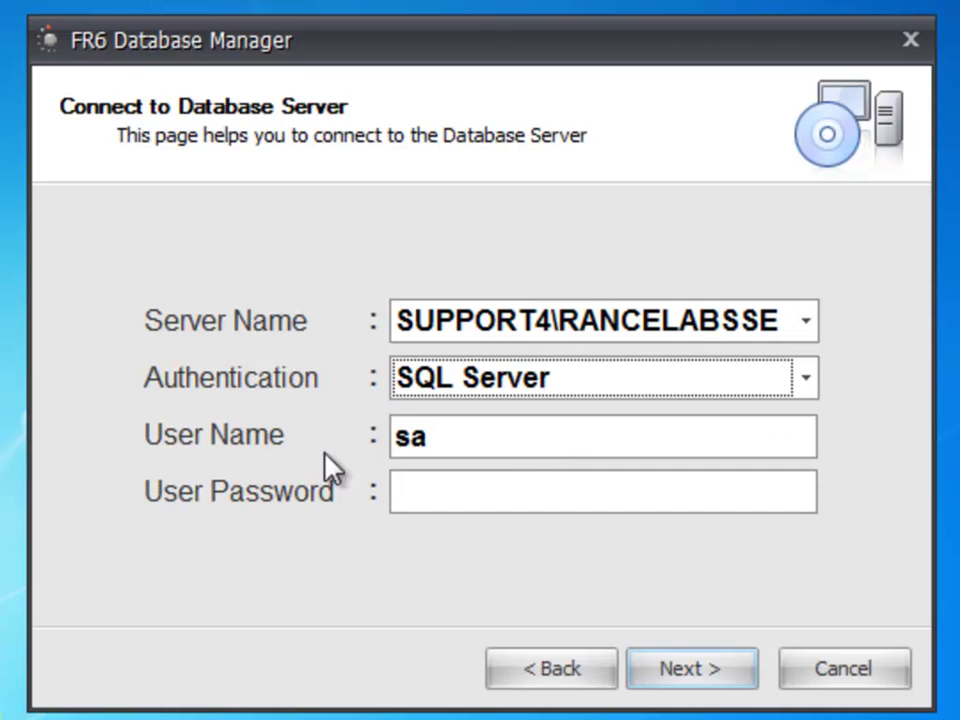
left_click_drag(474, 443, 395, 450)
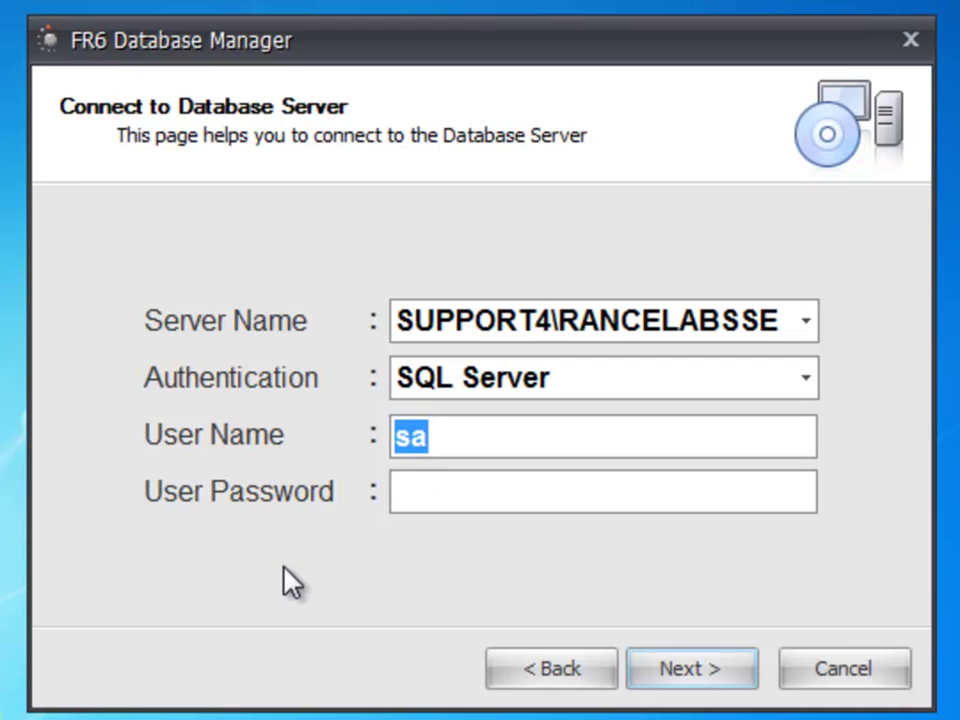
left_click(402, 497)
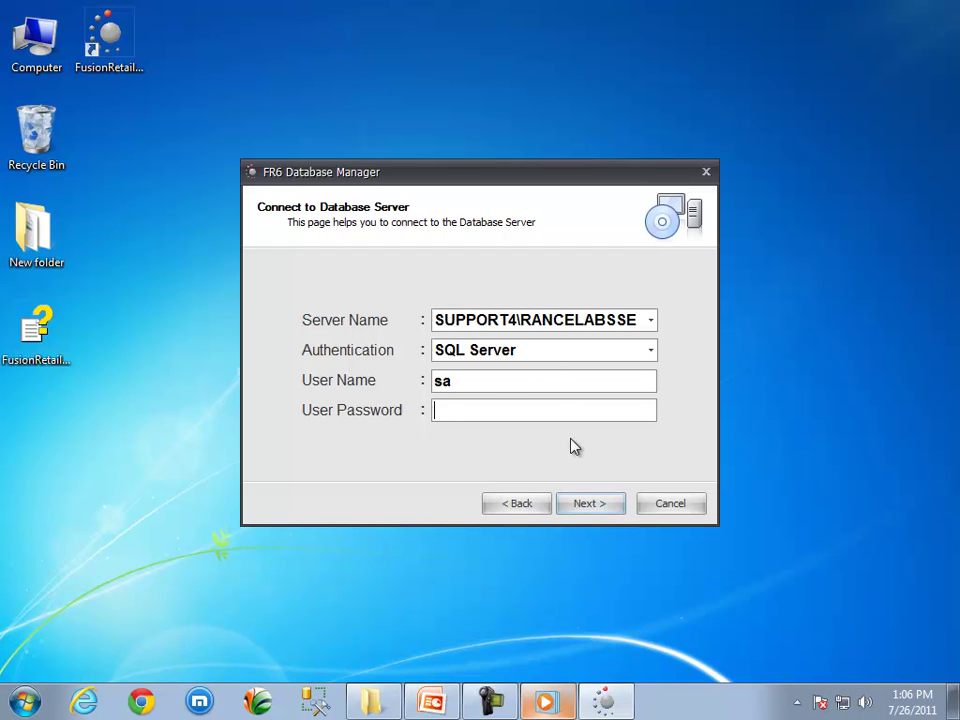
- Choose Create New Database and rename it from FR6RootDB to Mydatabase
left_click(586, 512)
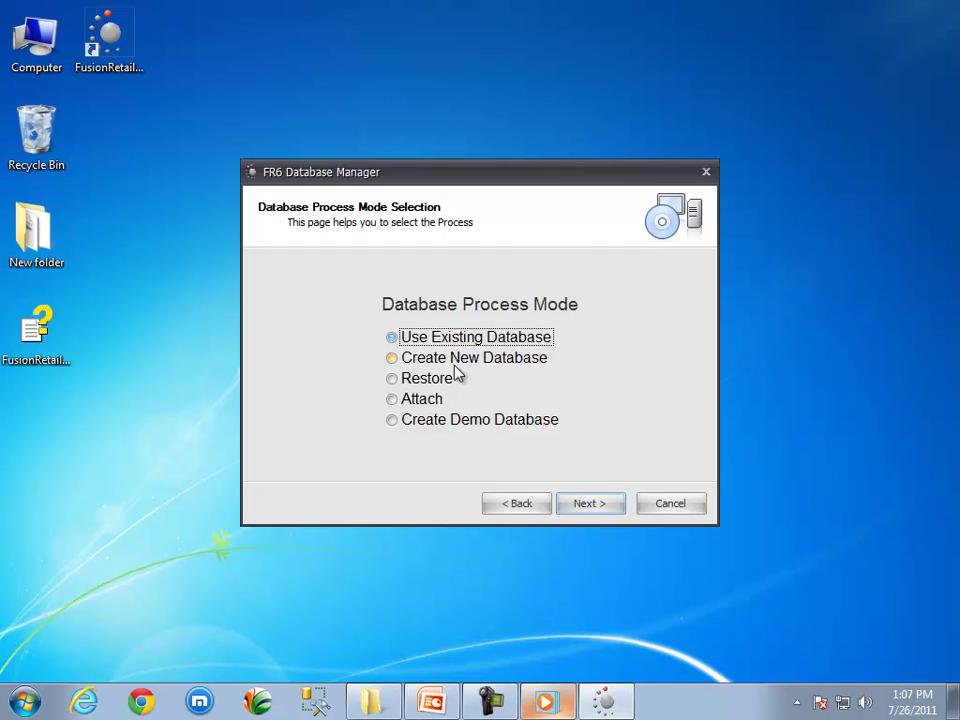
left_click(393, 359)
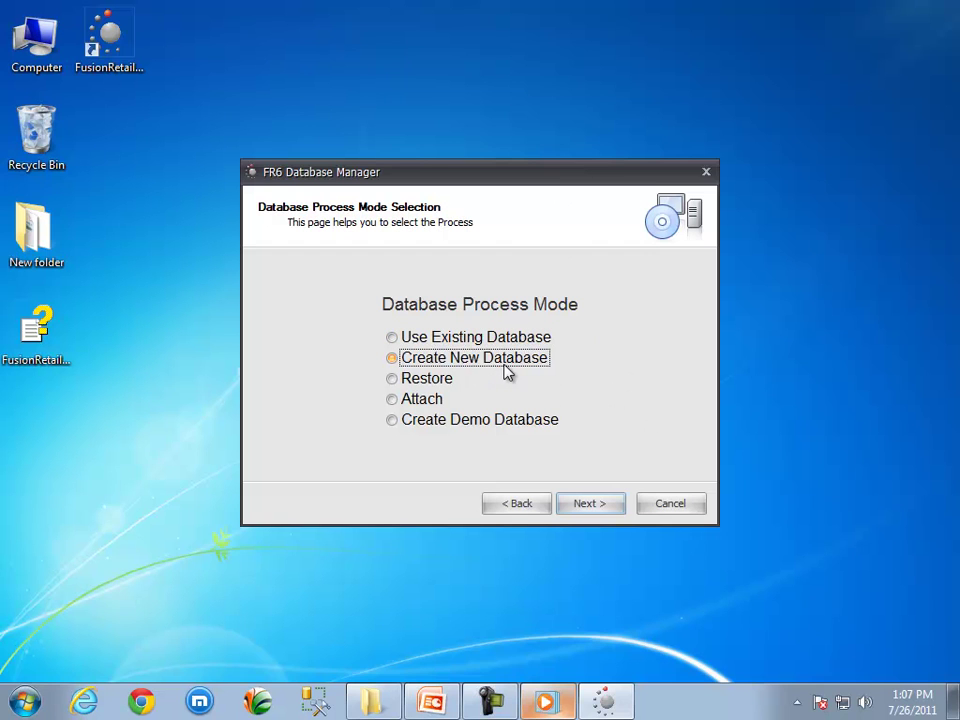
left_click(604, 509)
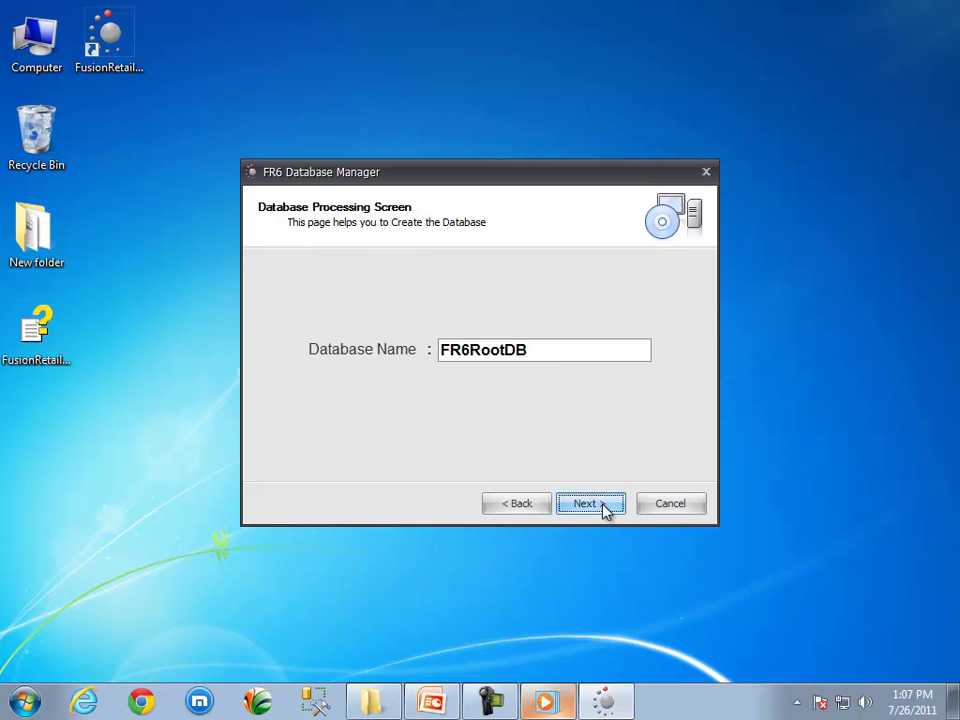
left_click(556, 351)
left_click_drag(560, 353, 446, 337)
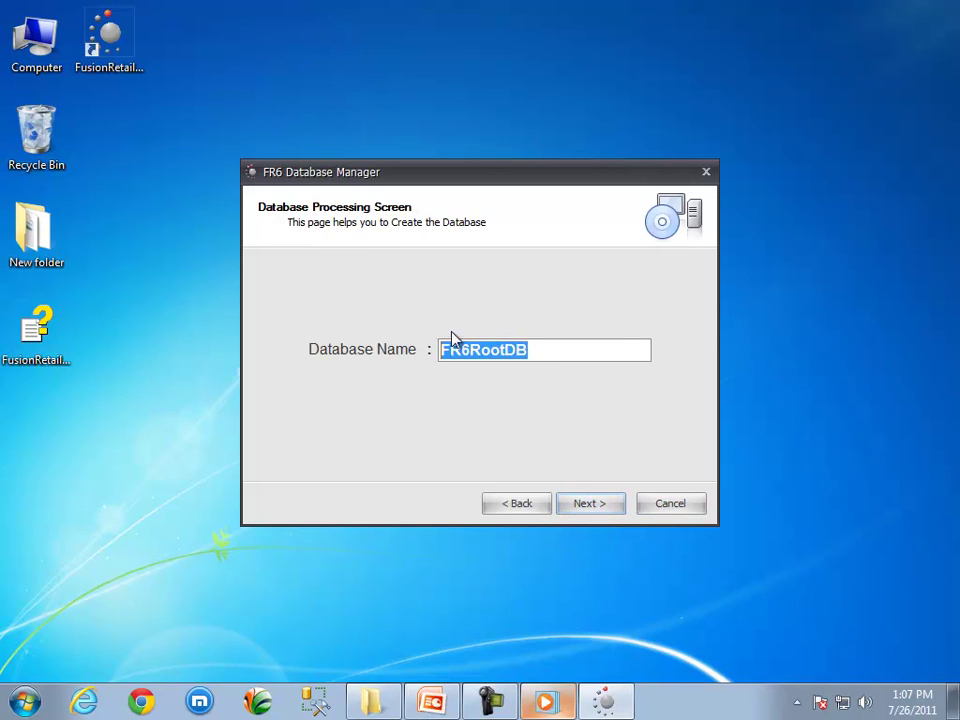
type("M")
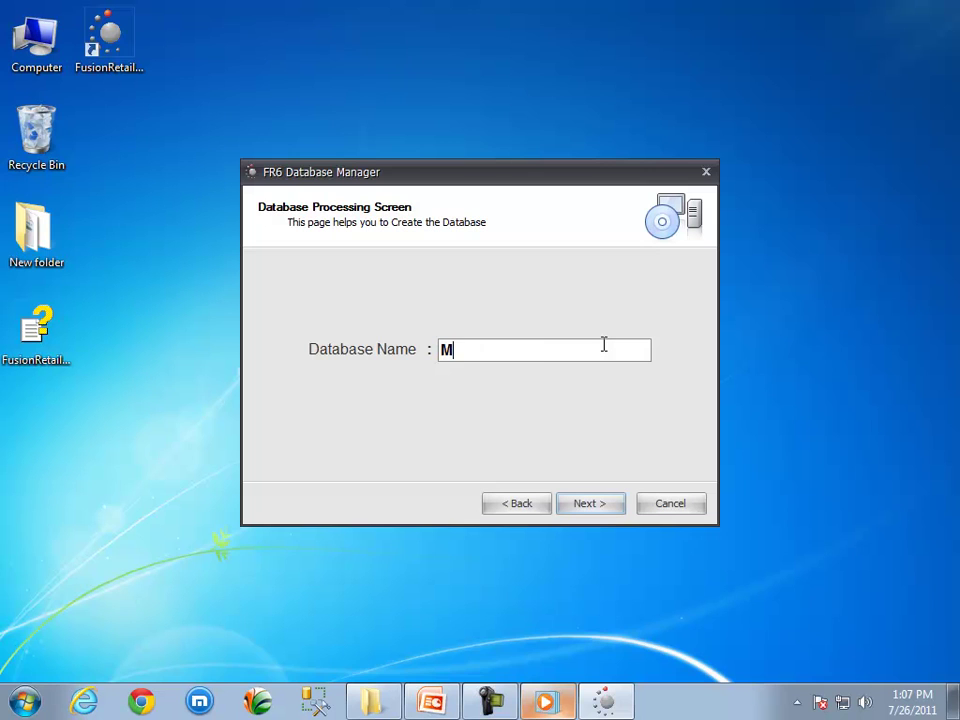
type("ydatabase")
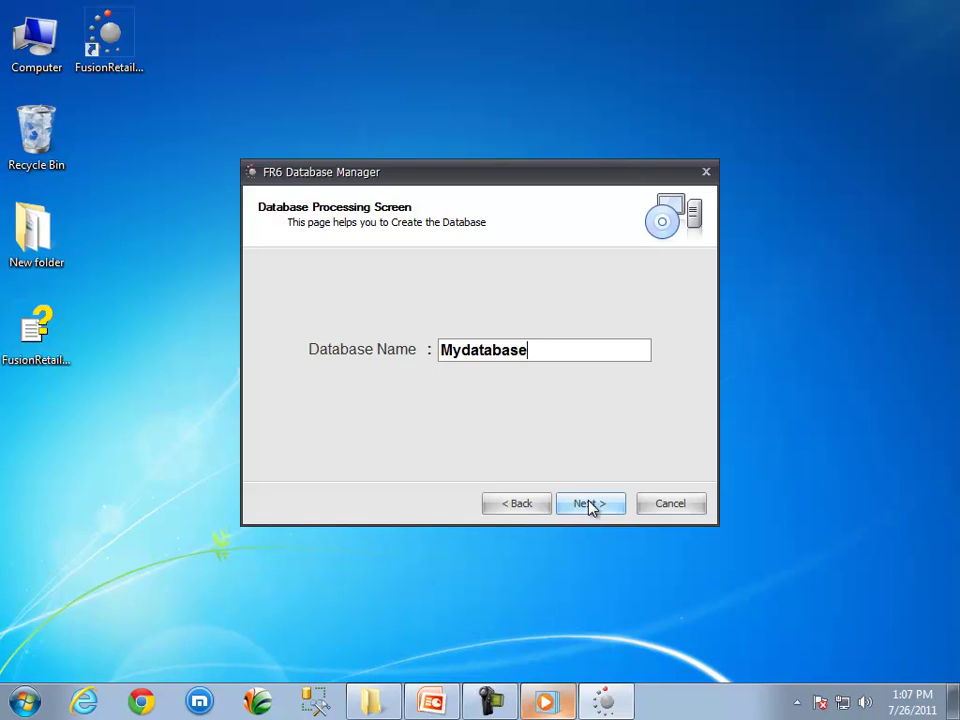
- Submit Mydatabase for creation, confirm it, and acknowledge the Database Created message
left_click(592, 506)
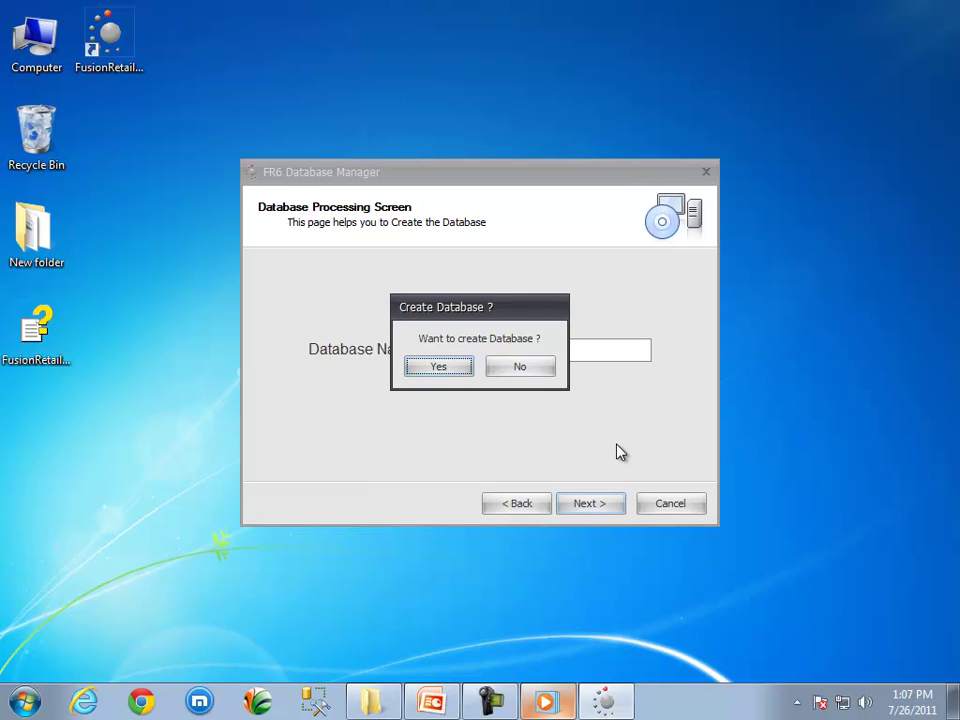
left_click(440, 367)
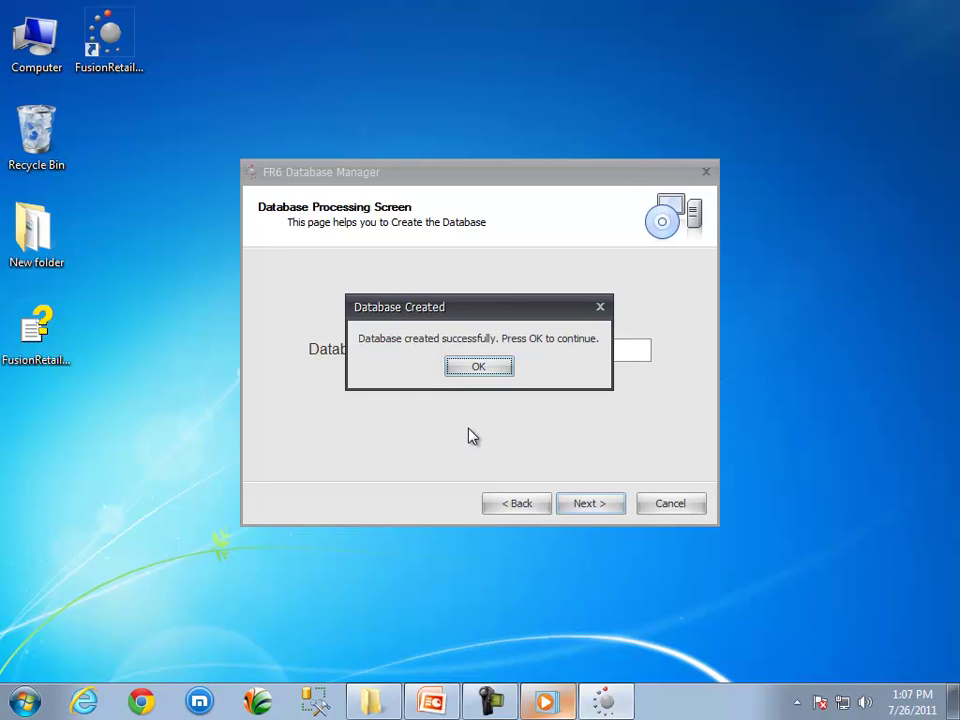
left_click(482, 368)
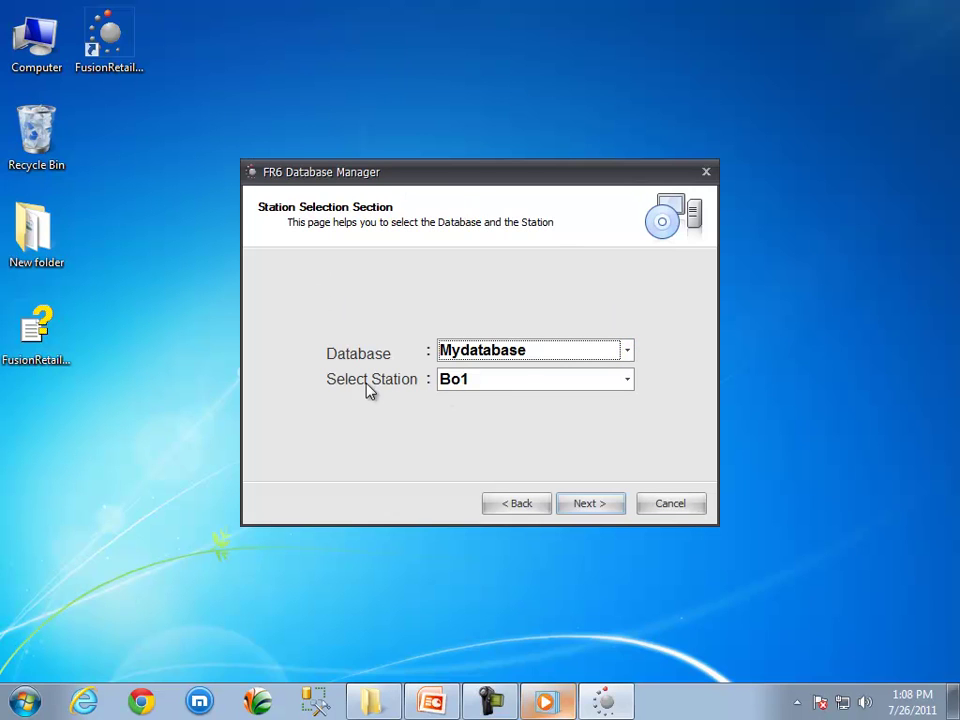
- Select the Server station for Mydatabase and finish the wizard
left_click(627, 380)
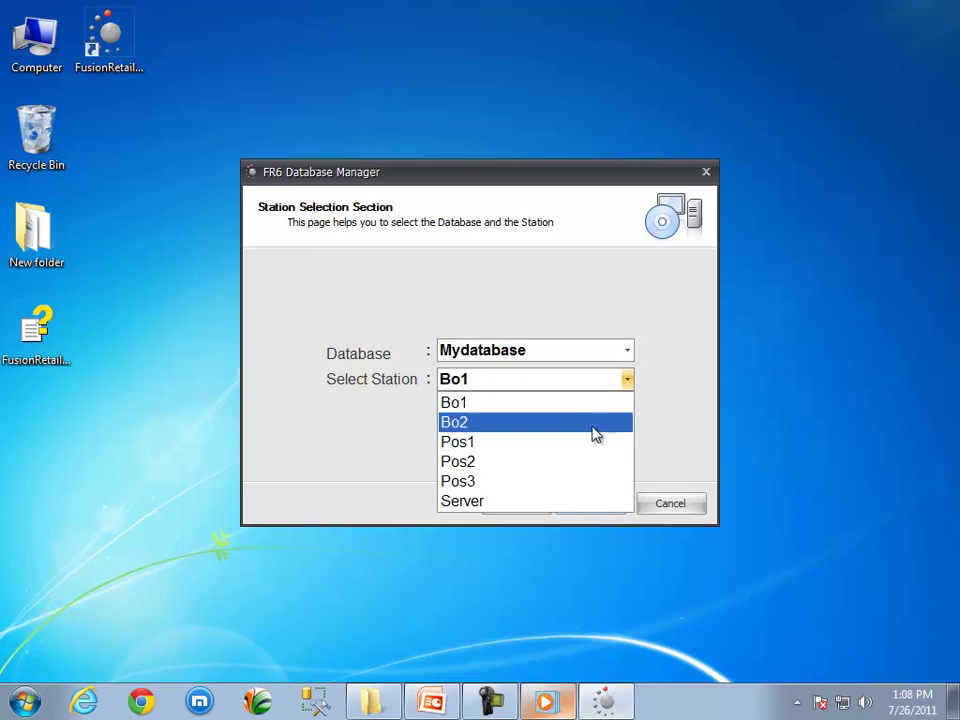
left_click(548, 502)
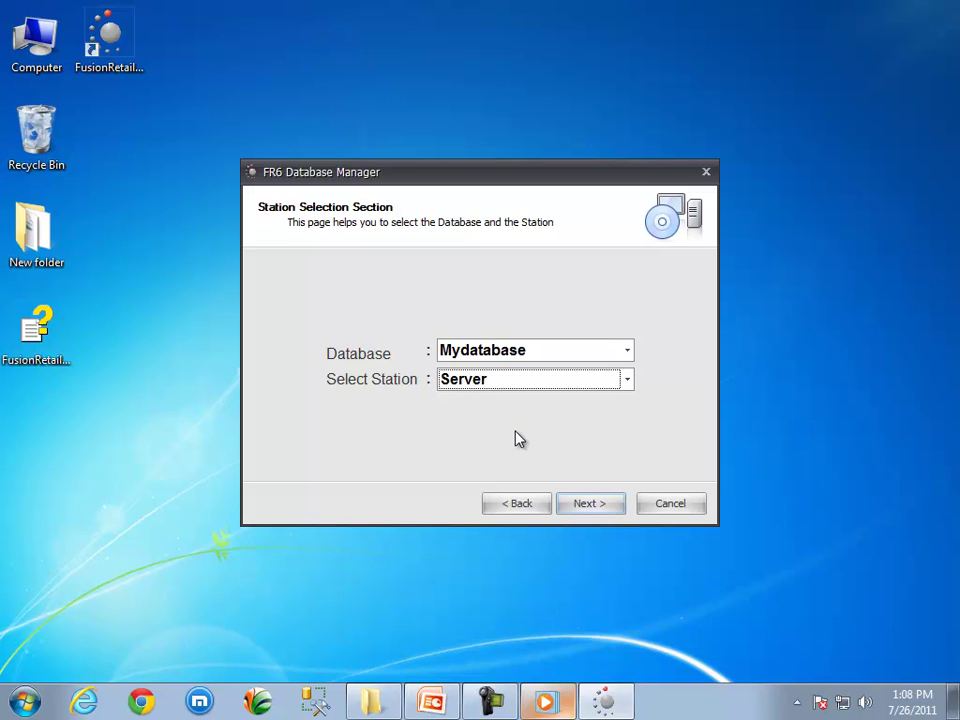
left_click(594, 512)
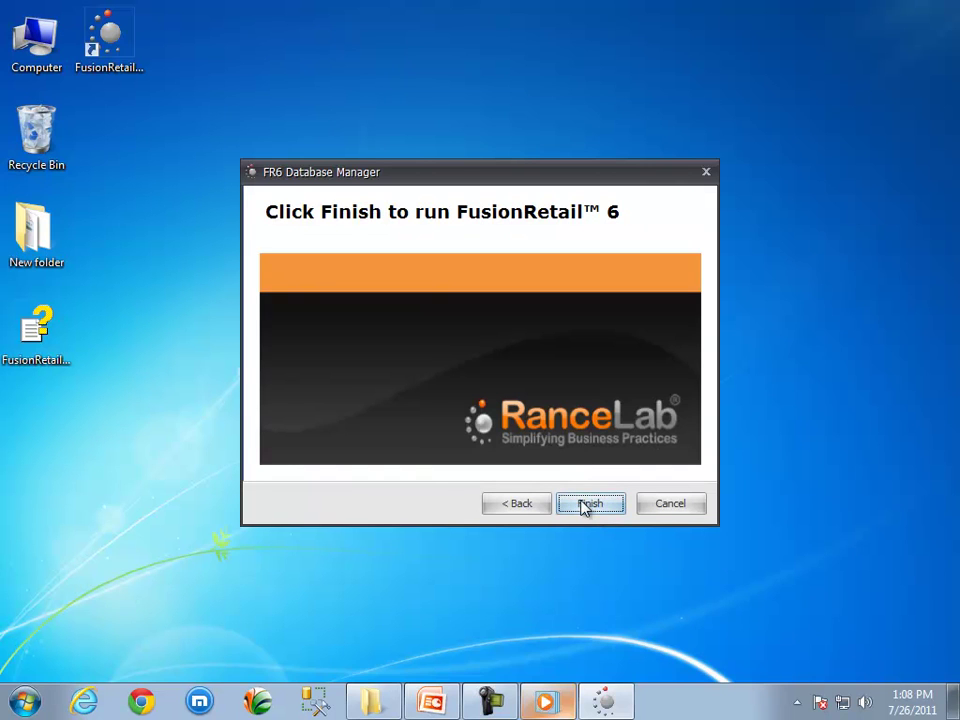
left_click(588, 508)
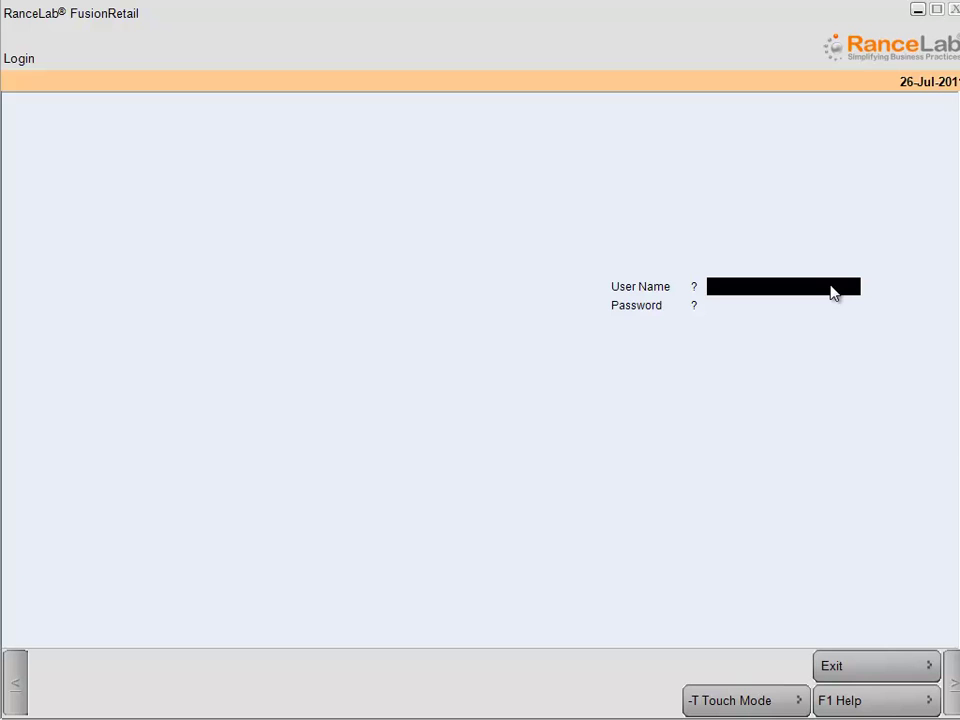
- Log in with user name adm and the account password
type("adm")
key("Return")
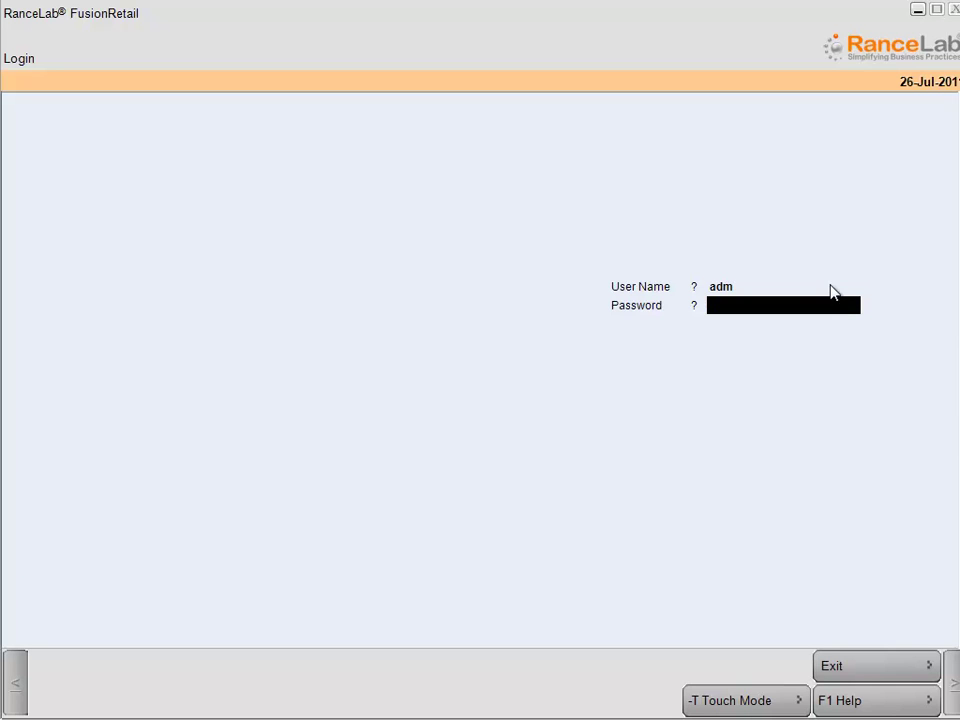
type("adm")
key("Return")
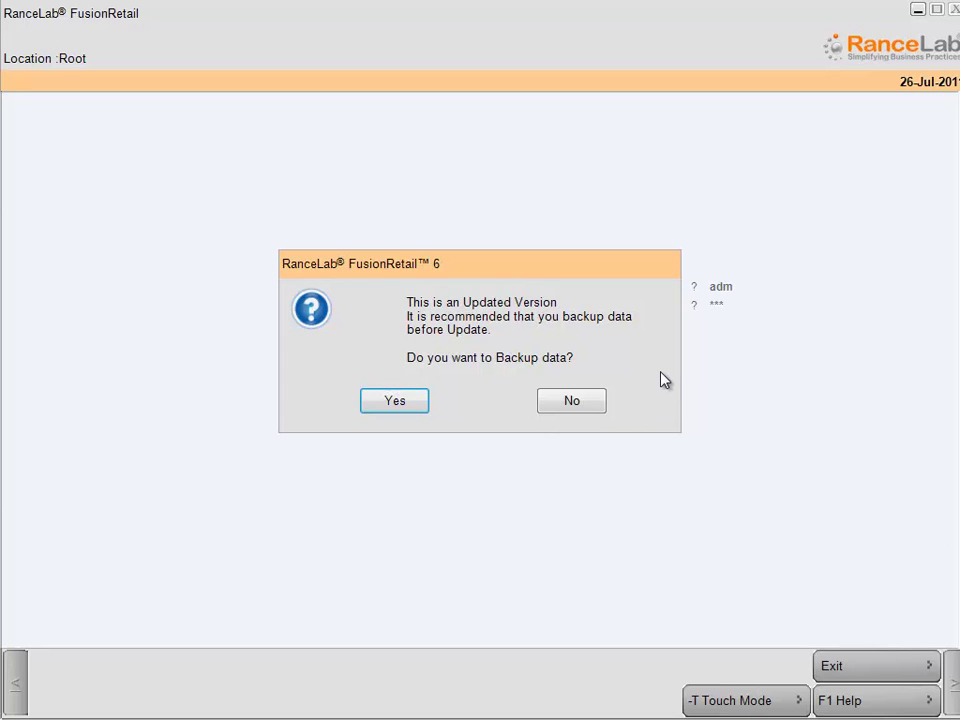
- Decline the pre-update data backup and highlight Enterprise in the demo edition list
left_click(569, 401)
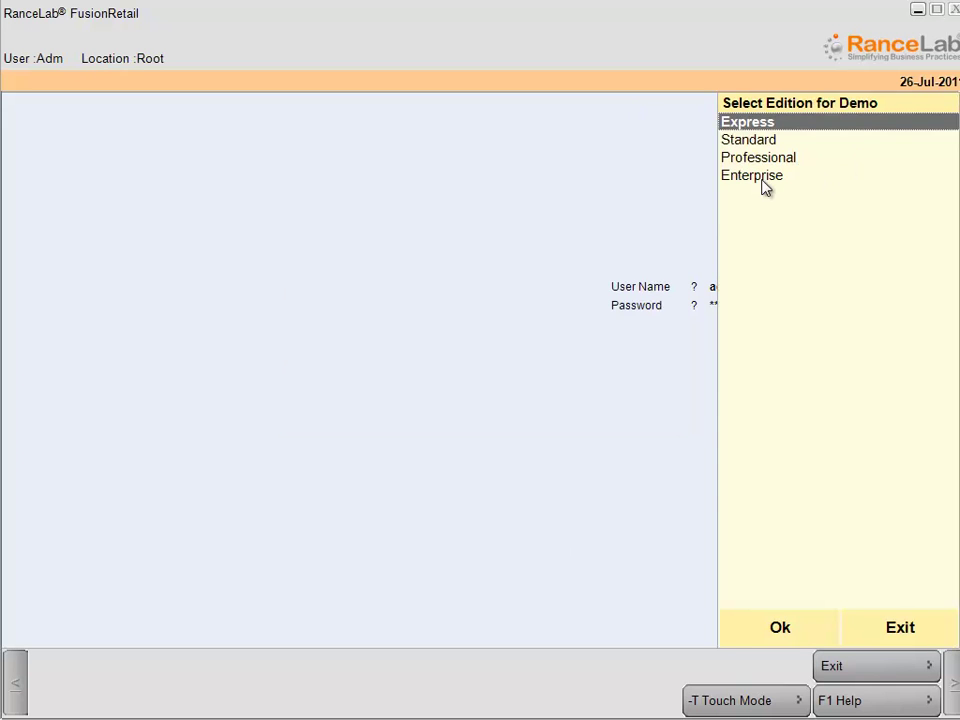
key("Down")
key("Down")
key("Down")
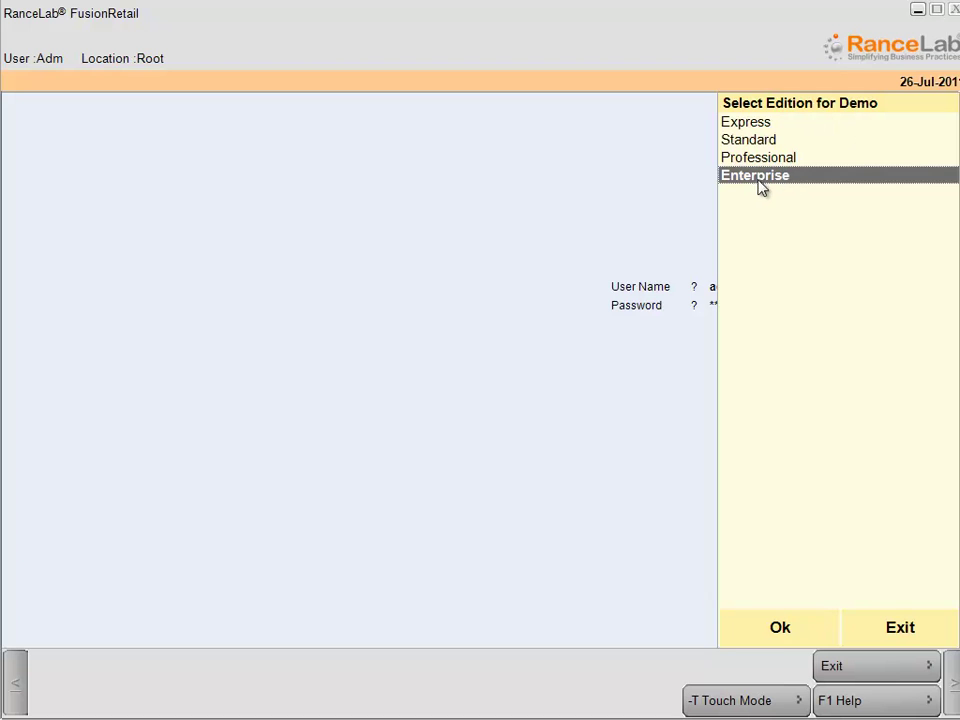
- Confirm Enterprise as the demo edition to open the main menu
left_click(774, 630)
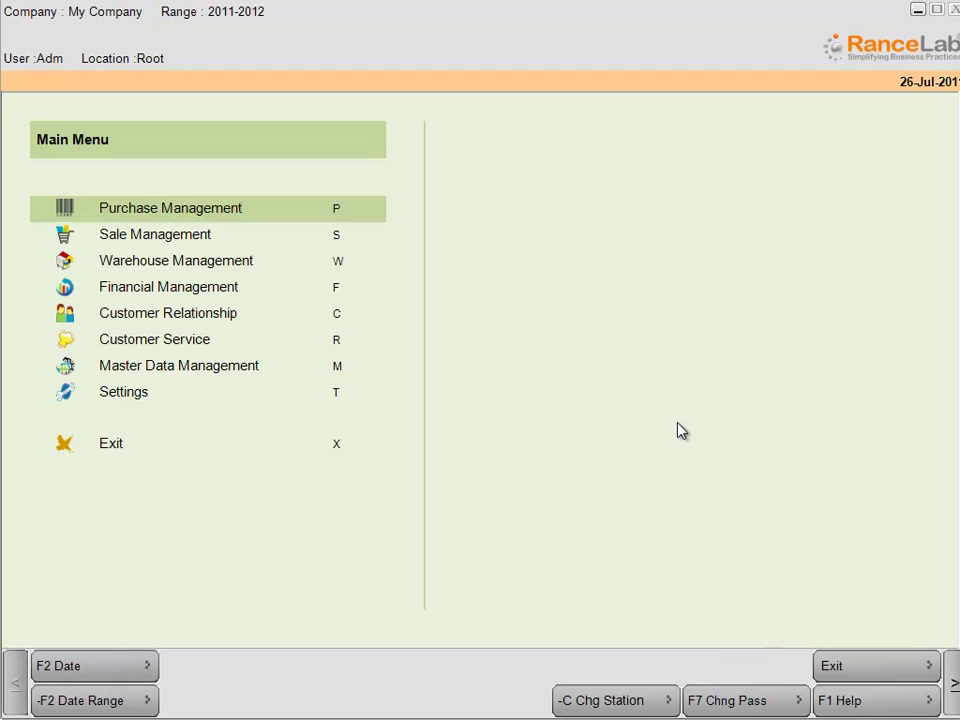